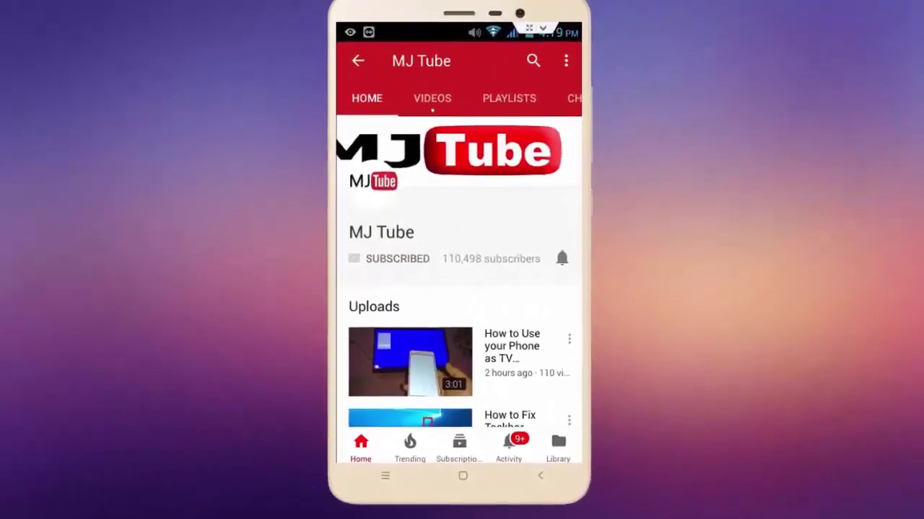
click(562, 258)
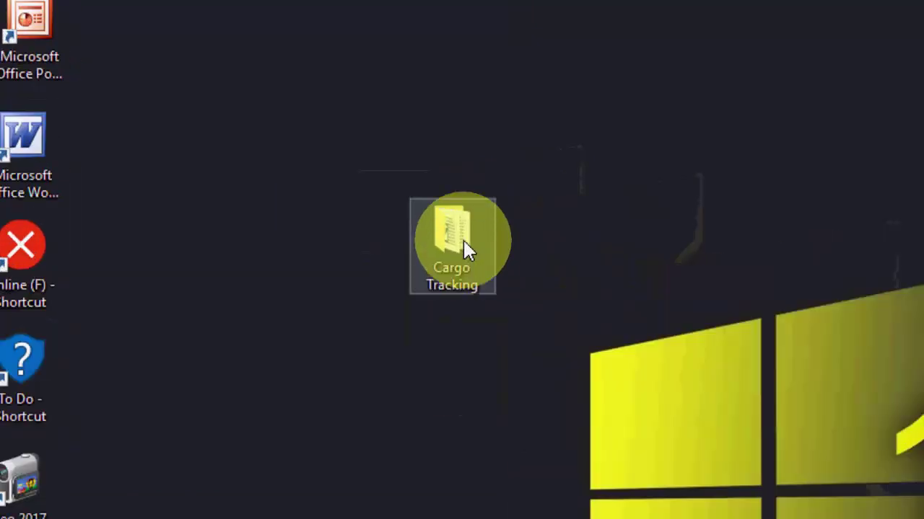
Review the Send to destinations available for the Cargo Tracking folder, then refresh the desktop.
right_click(463, 244)
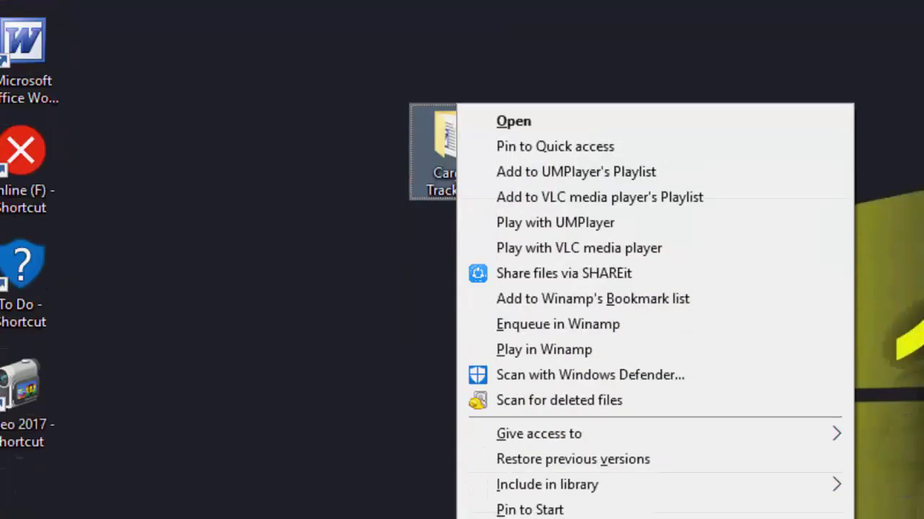
mouse_move(711, 455)
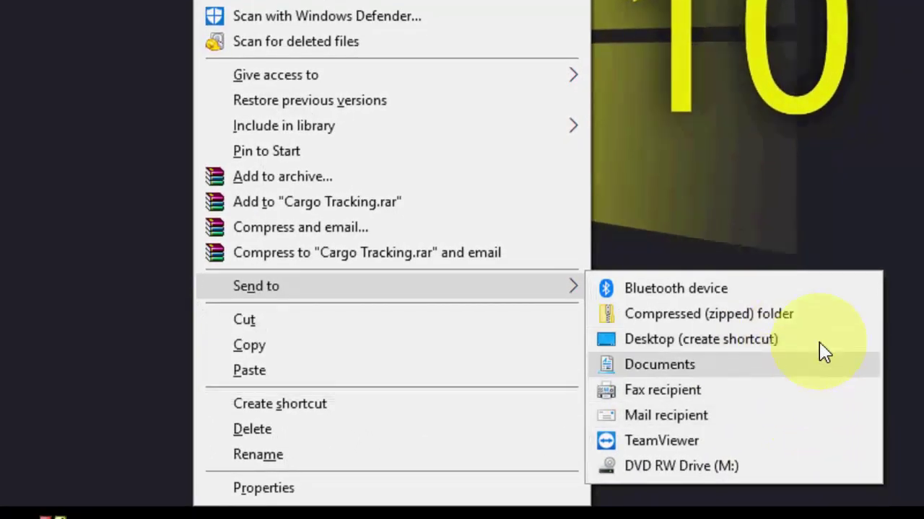
click(427, 64)
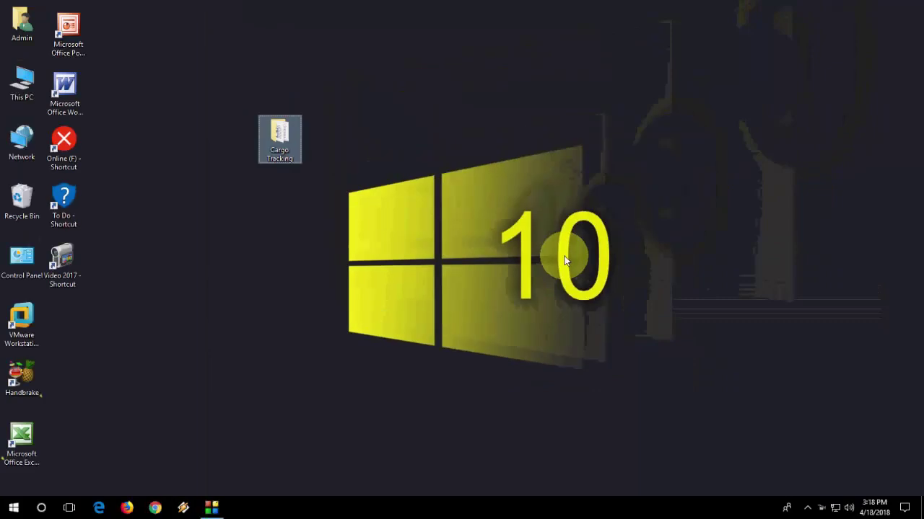
right_click(427, 64)
click(453, 103)
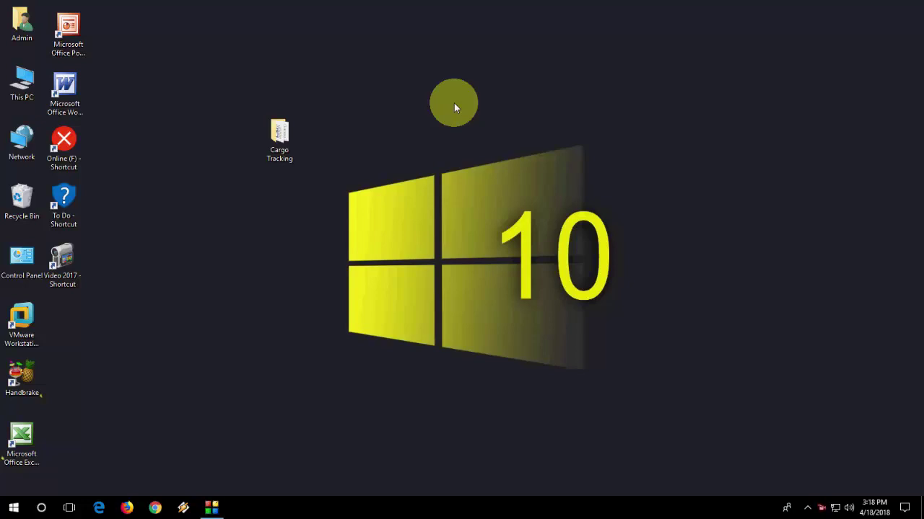
Create a desktop shortcut to Local Disk (D:) from This PC and move it to an empty area of the desktop.
click(28, 85)
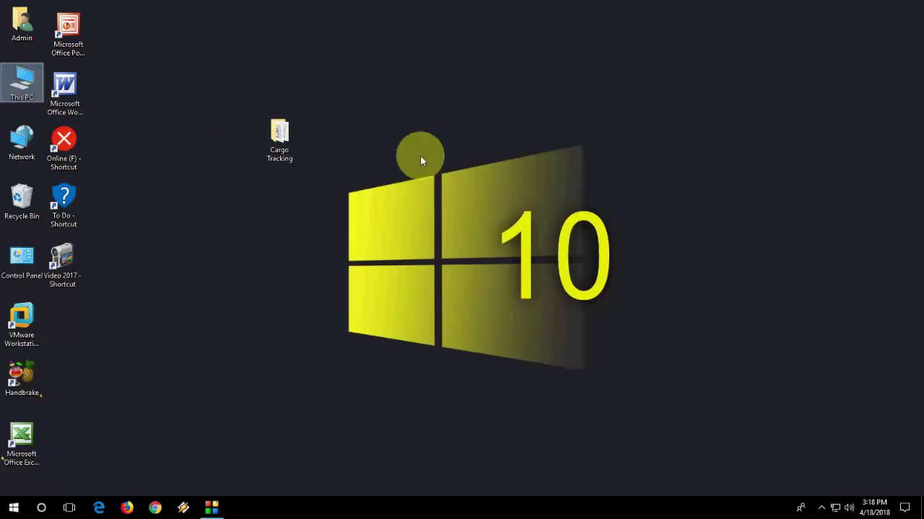
double_click(24, 78)
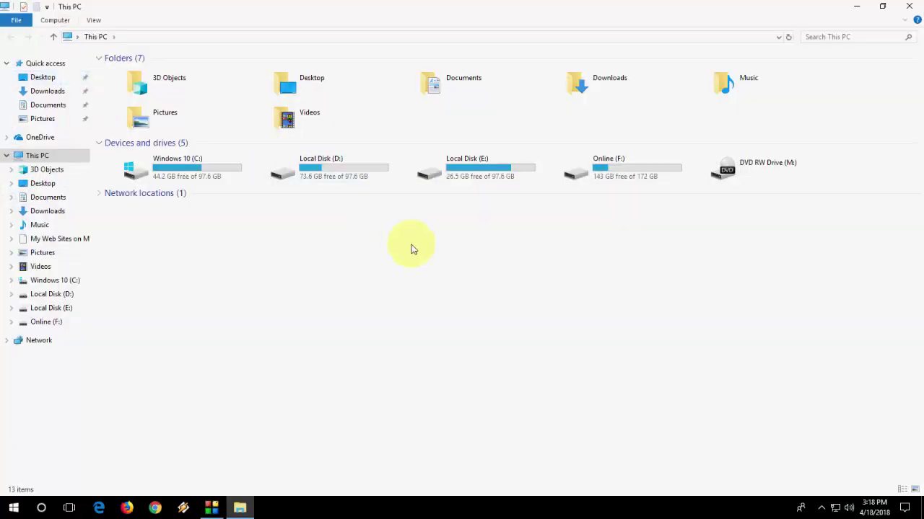
right_click(330, 171)
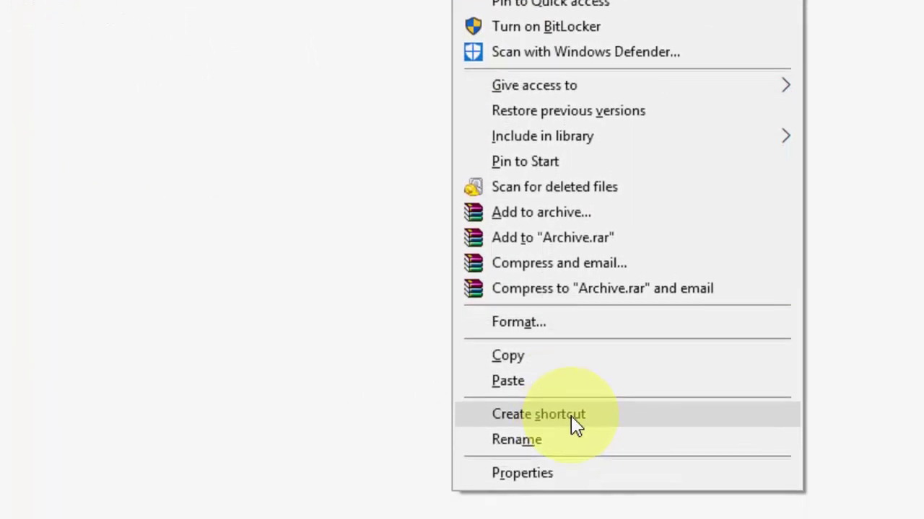
click(575, 415)
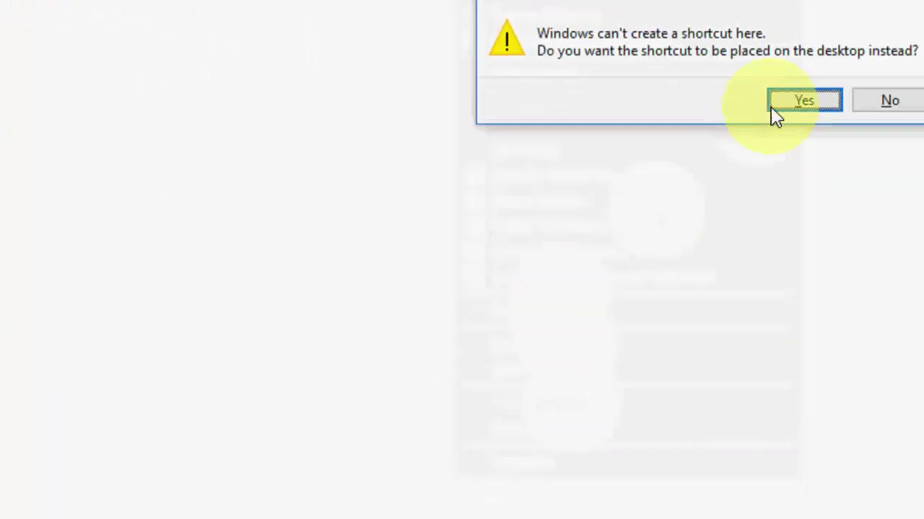
click(796, 113)
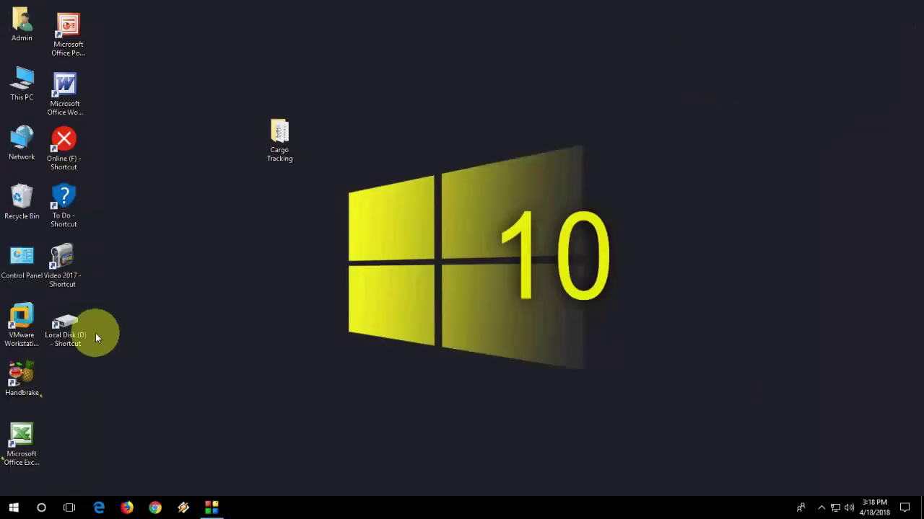
drag(96, 336, 211, 317)
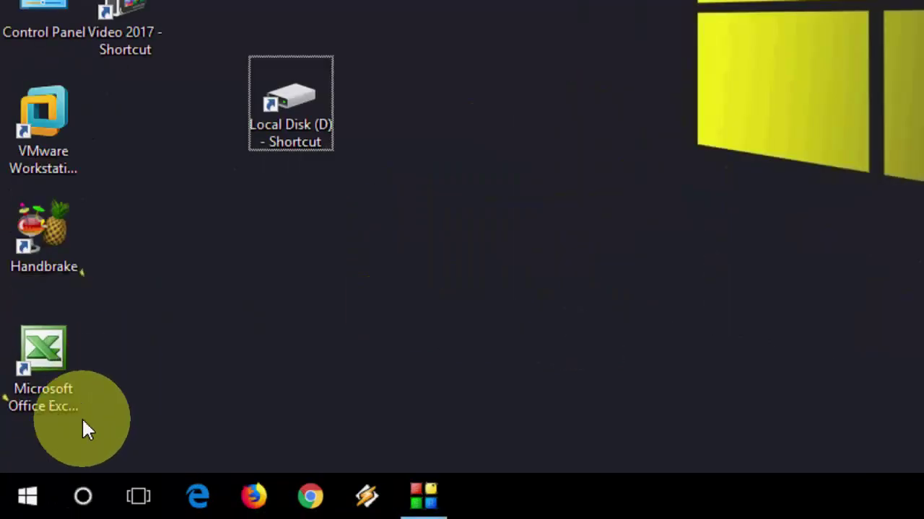
Open the SendTo folder by running shell:sendto and shrink its window so the desktop icons are accessible.
key(super+r)
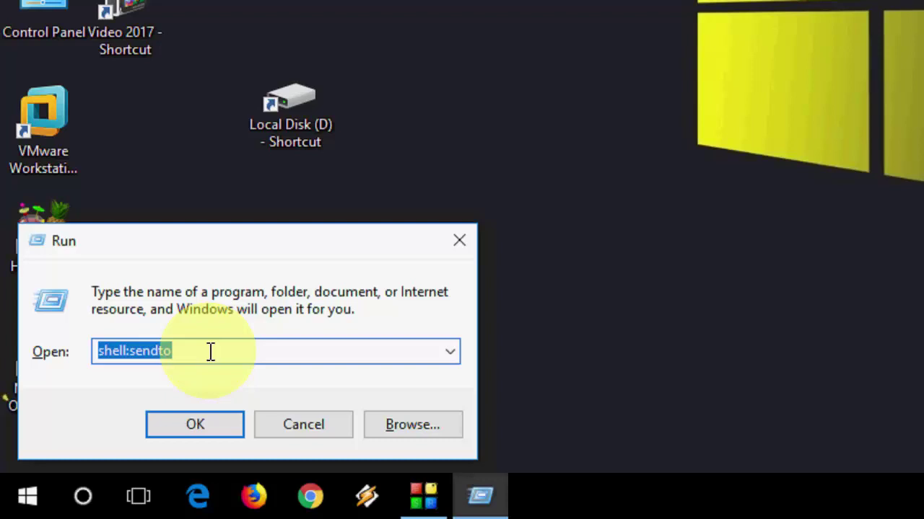
click(210, 351)
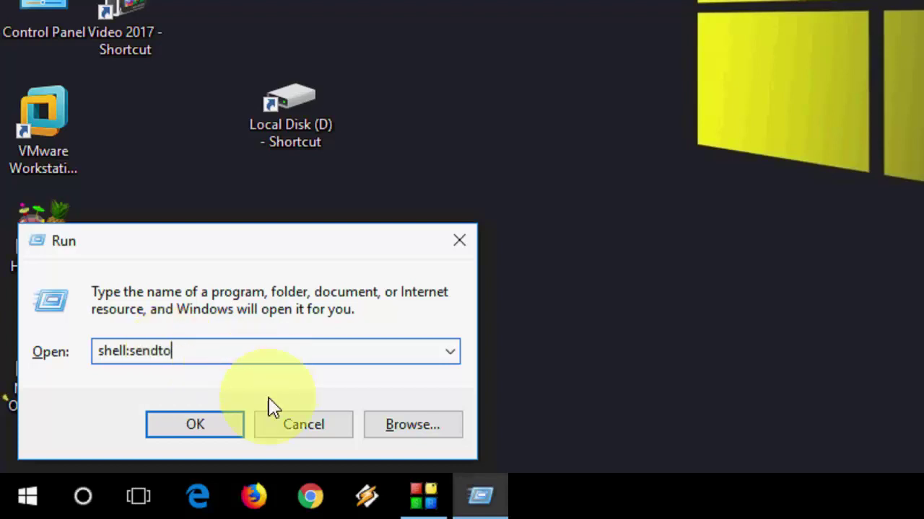
click(220, 433)
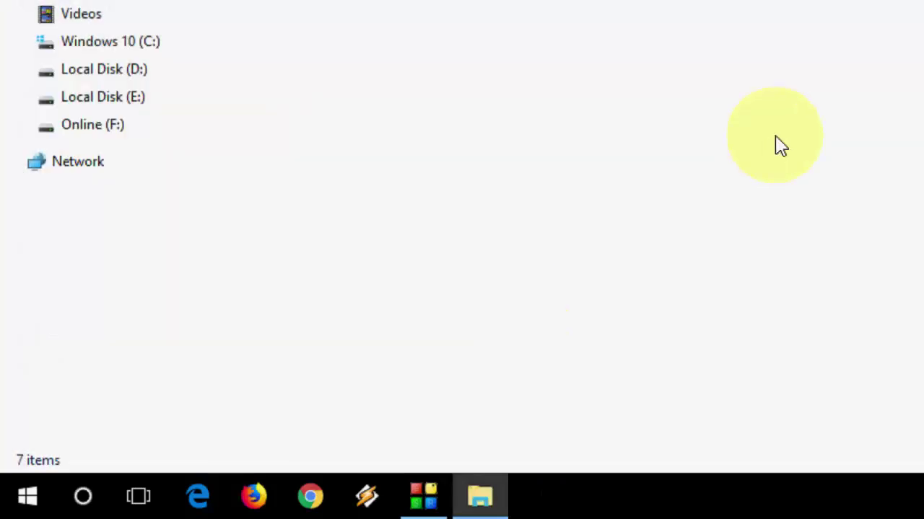
key(alt)
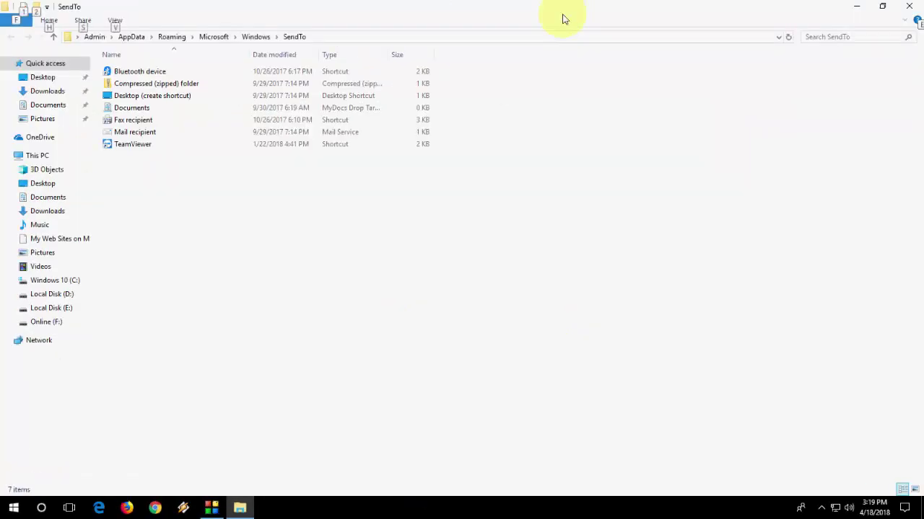
click(505, 37)
double_click(496, 10)
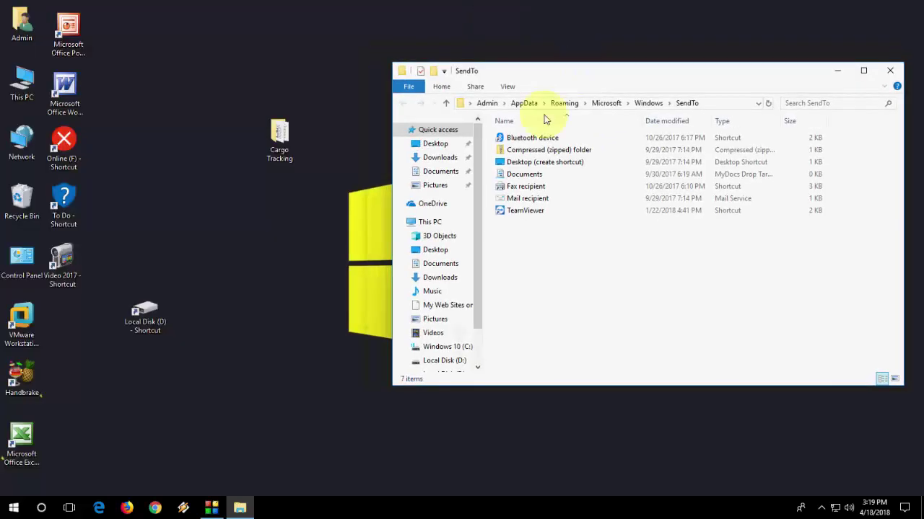
Move the Local Disk (D) shortcut from the desktop into the SendTo folder and close the folder window.
drag(160, 307, 517, 261)
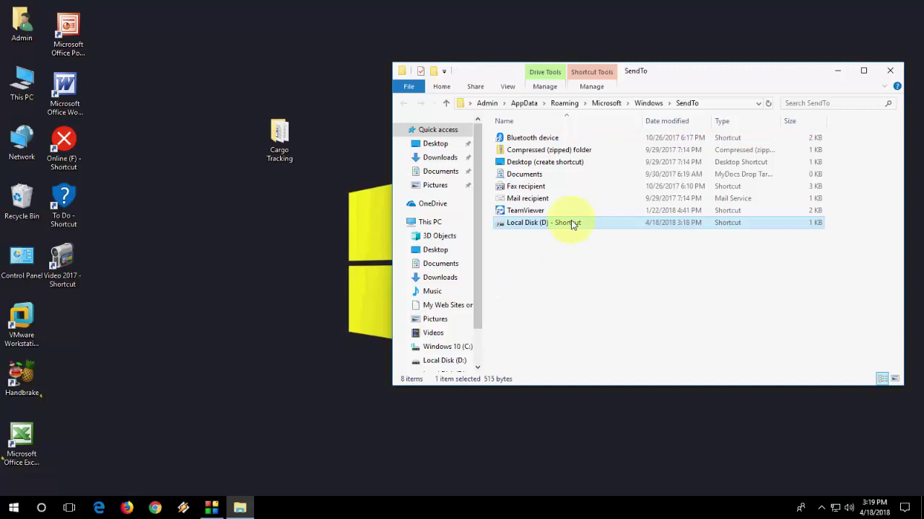
drag(710, 75, 629, 68)
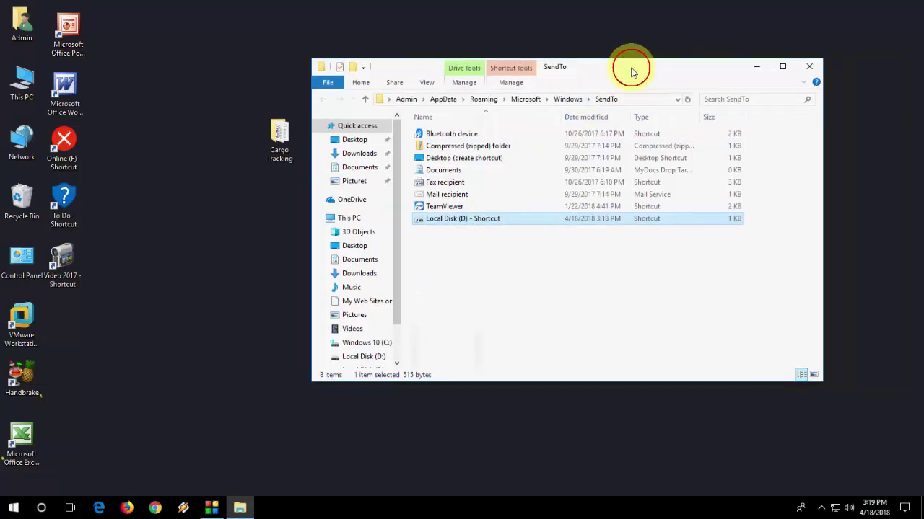
click(808, 67)
right_click(516, 134)
click(550, 169)
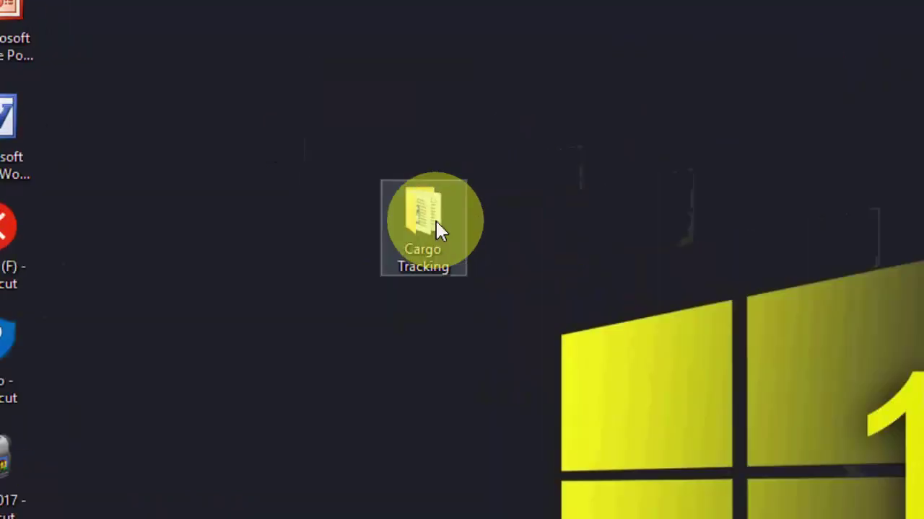
Send the Cargo Tracking folder to the Local Disk (D) shortcut destination.
right_click(283, 135)
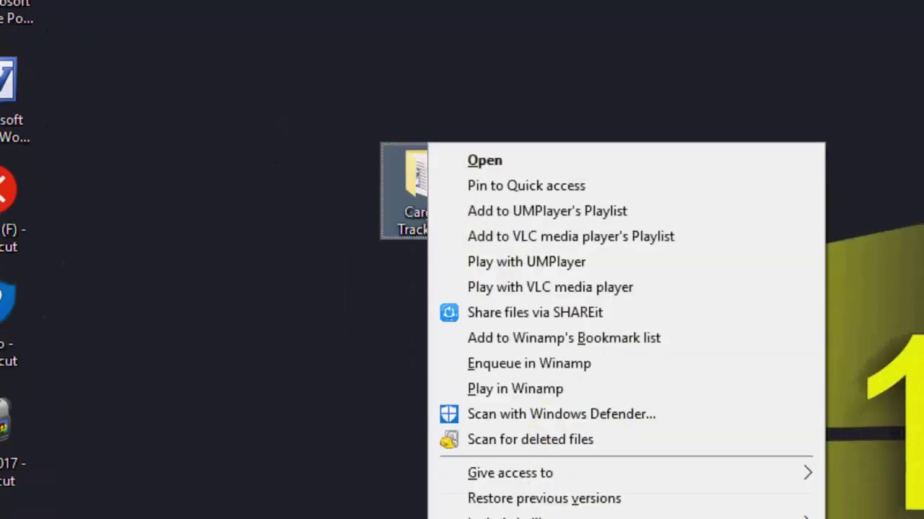
mouse_move(806, 498)
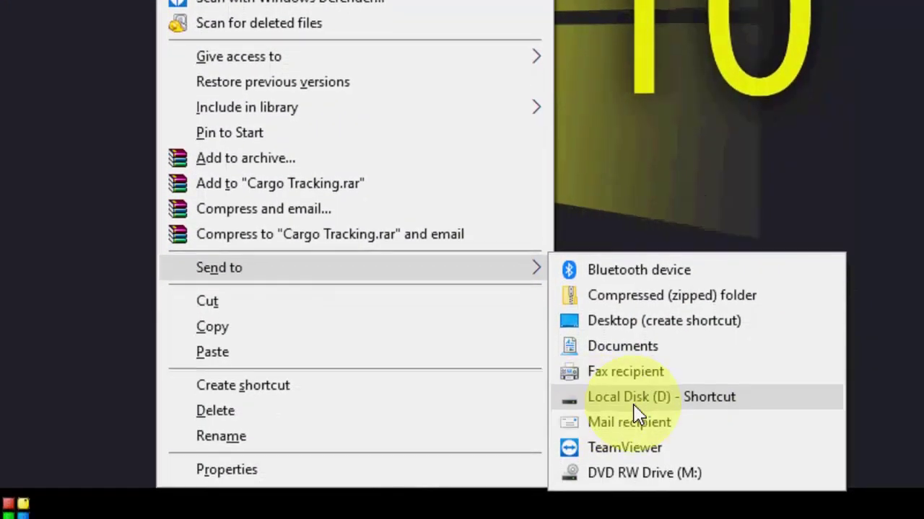
click(672, 399)
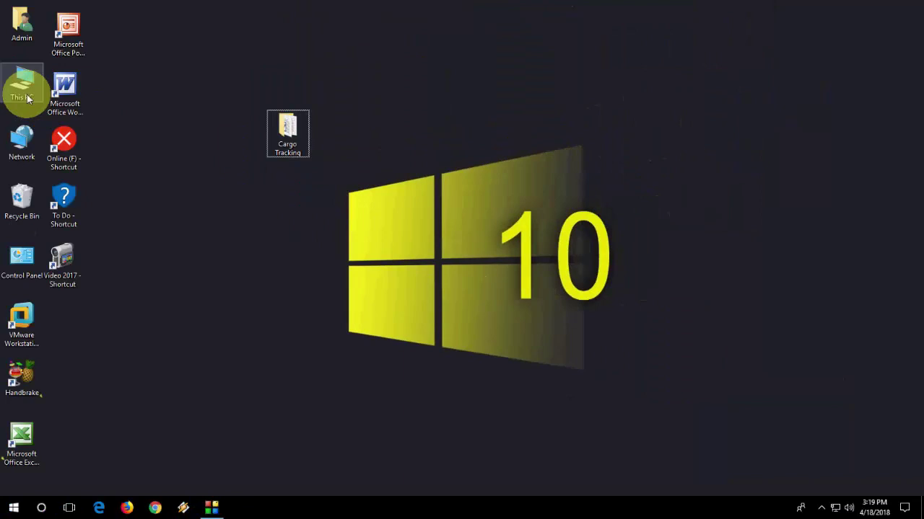
Check Local Disk (D:) for the sent Cargo Tracking folder, then return to the desktop and refresh it.
double_click(25, 94)
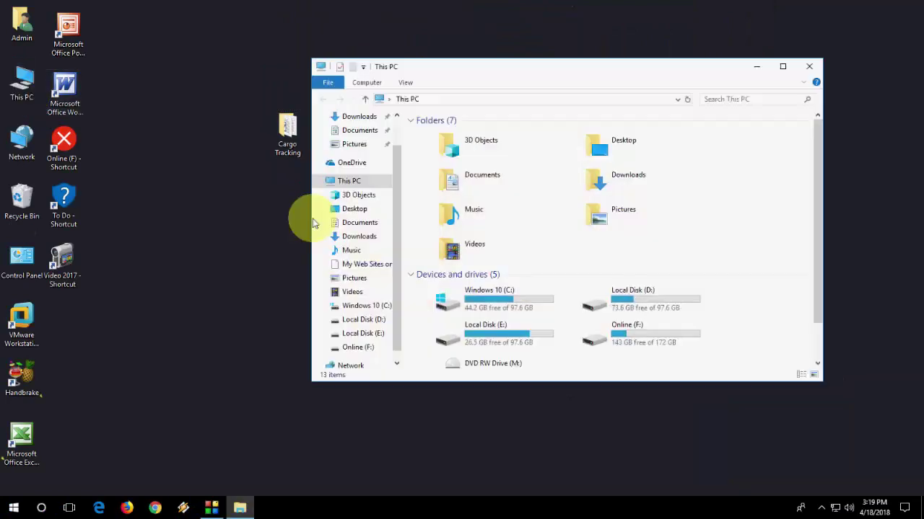
click(782, 67)
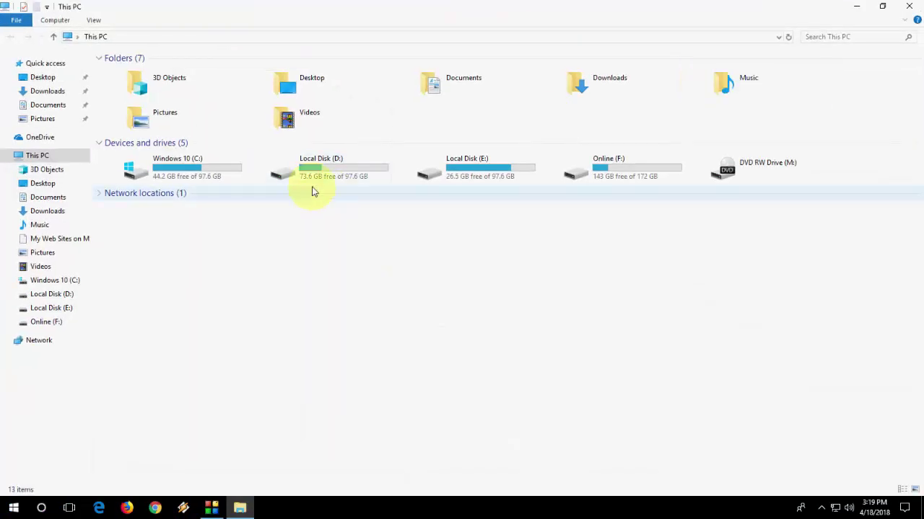
click(314, 171)
double_click(314, 171)
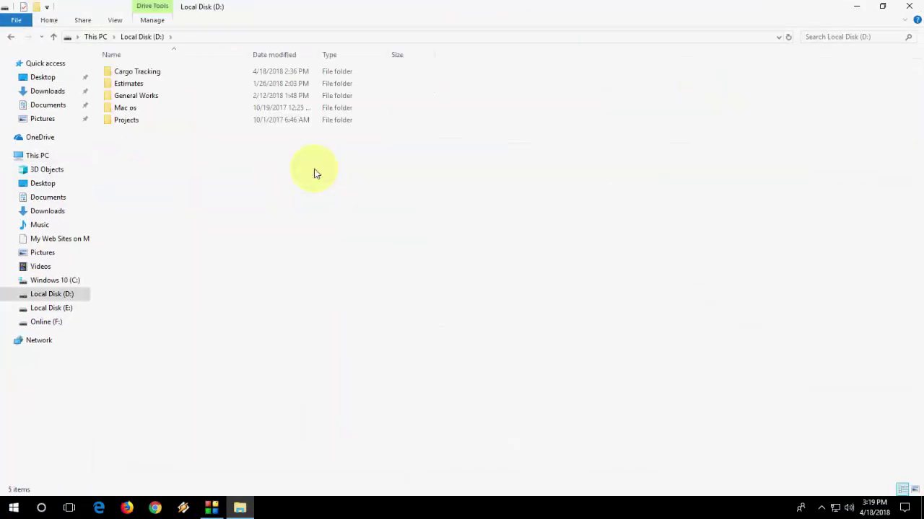
click(126, 73)
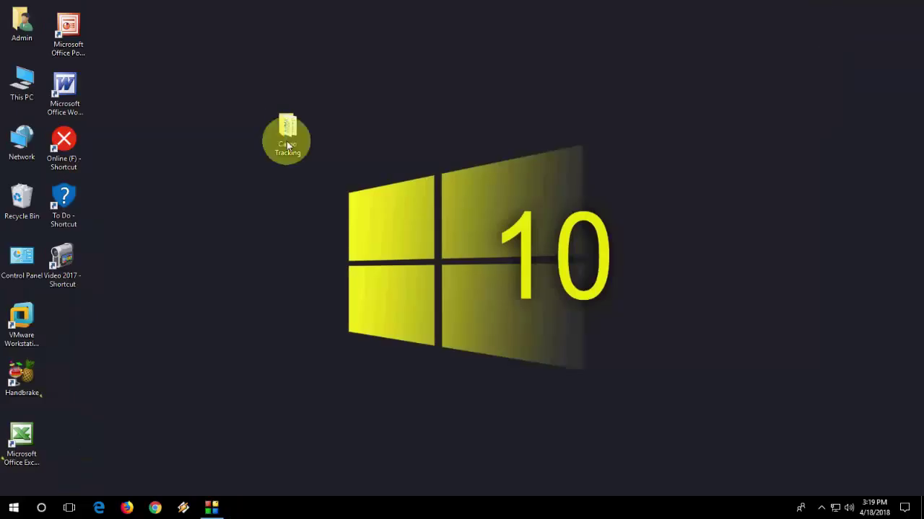
right_click(286, 140)
right_click(206, 156)
click(217, 171)
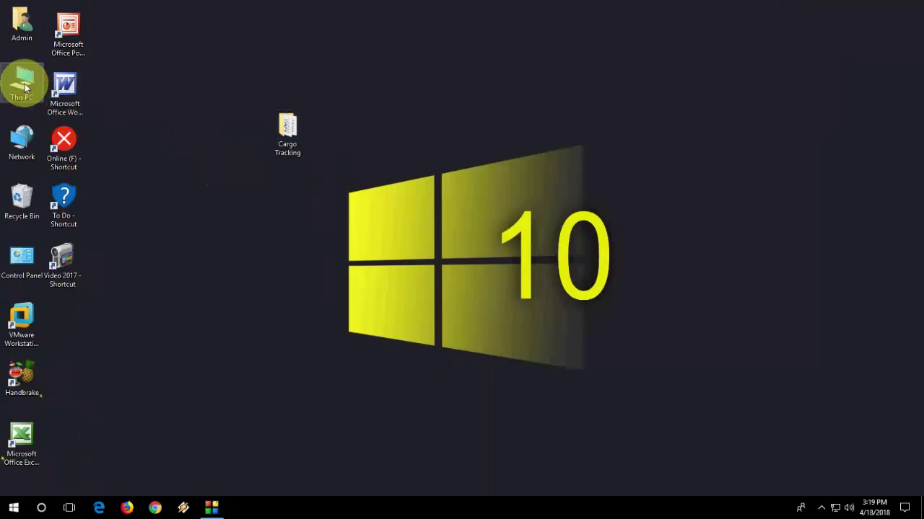
Create a desktop shortcut to the Pictures folder from This PC and move it to an empty area of the desktop.
double_click(22, 83)
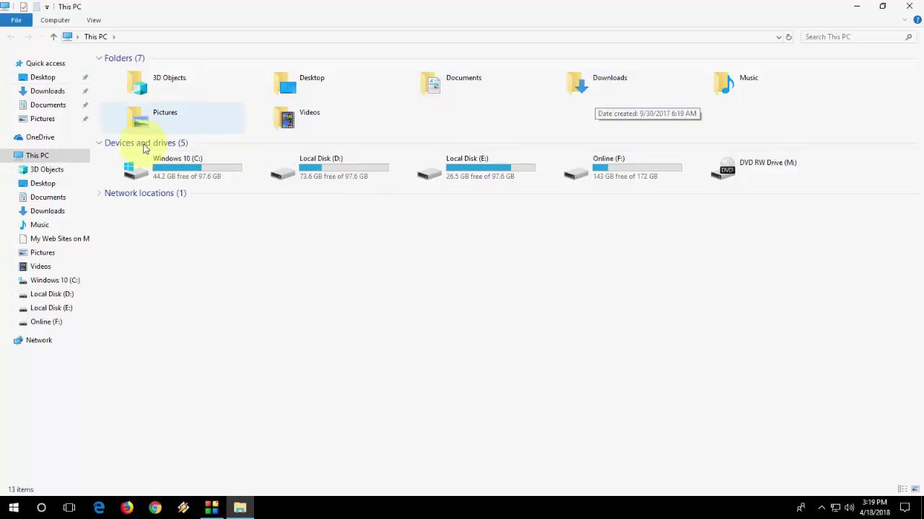
right_click(155, 120)
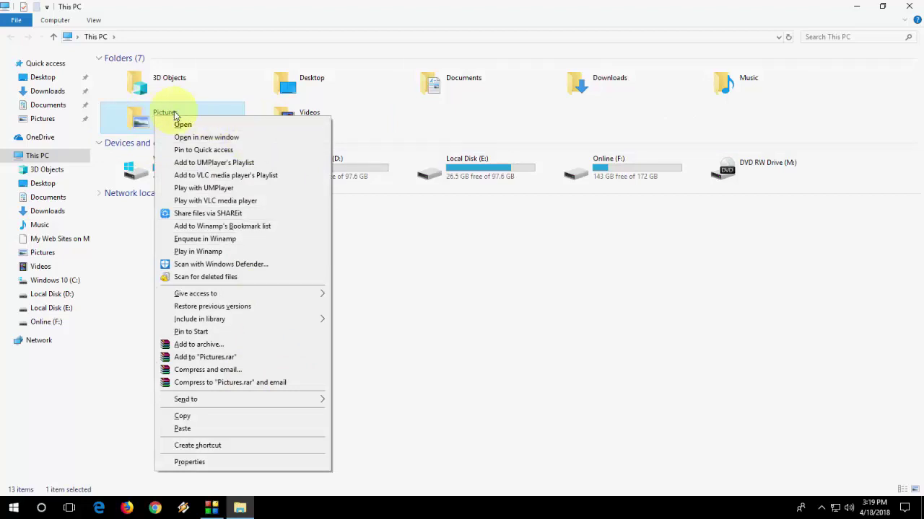
mouse_move(291, 409)
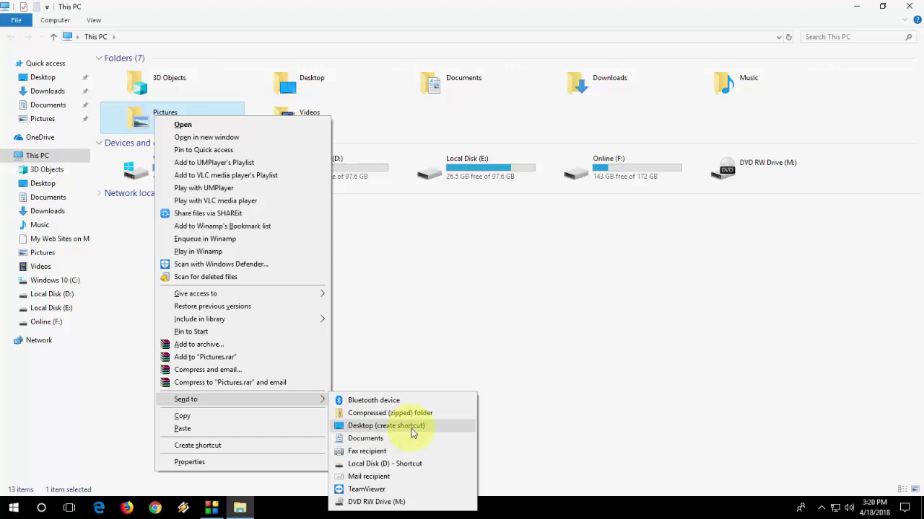
click(210, 447)
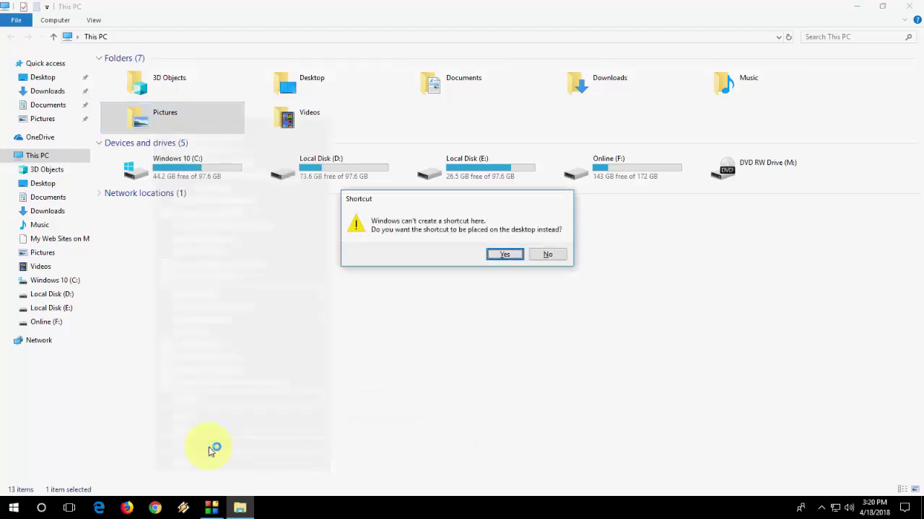
click(501, 254)
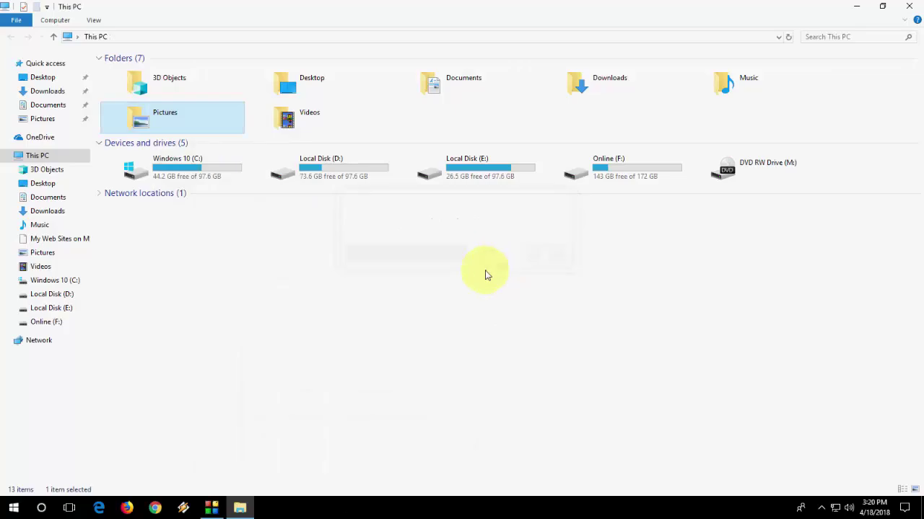
click(857, 6)
drag(88, 317, 162, 296)
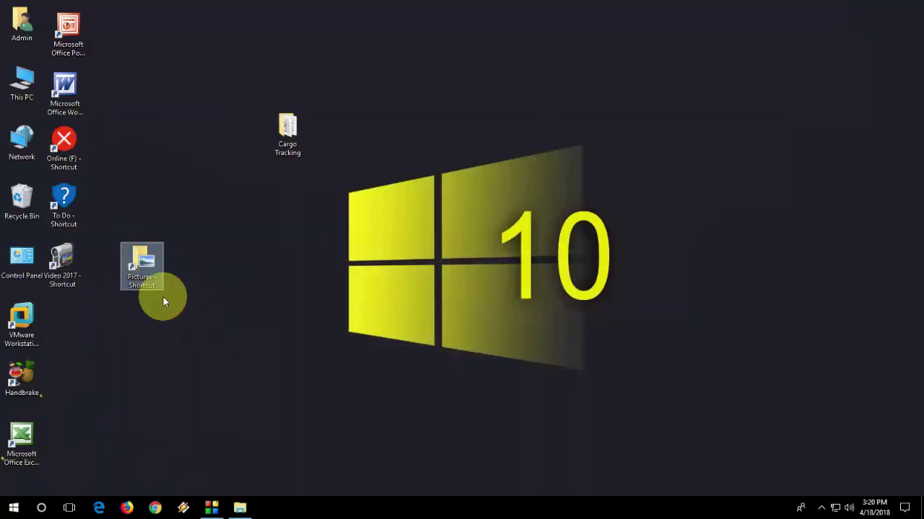
click(234, 255)
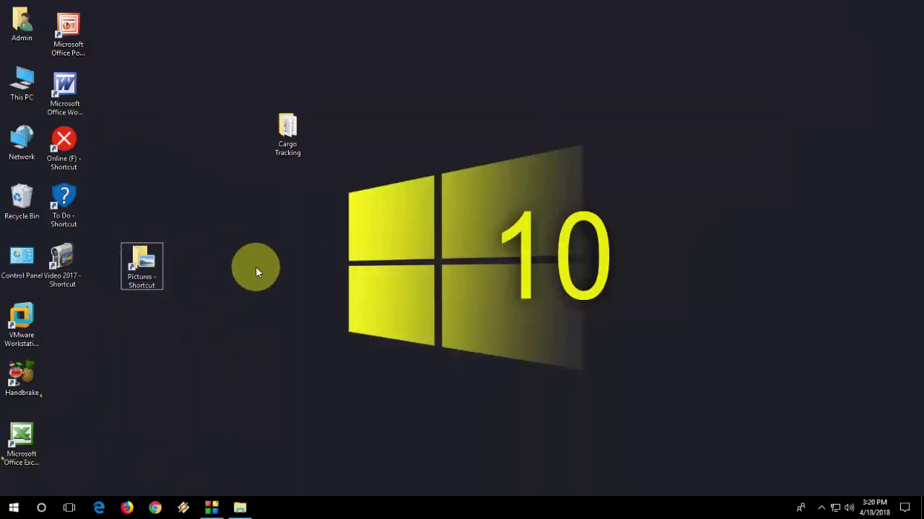
click(240, 506)
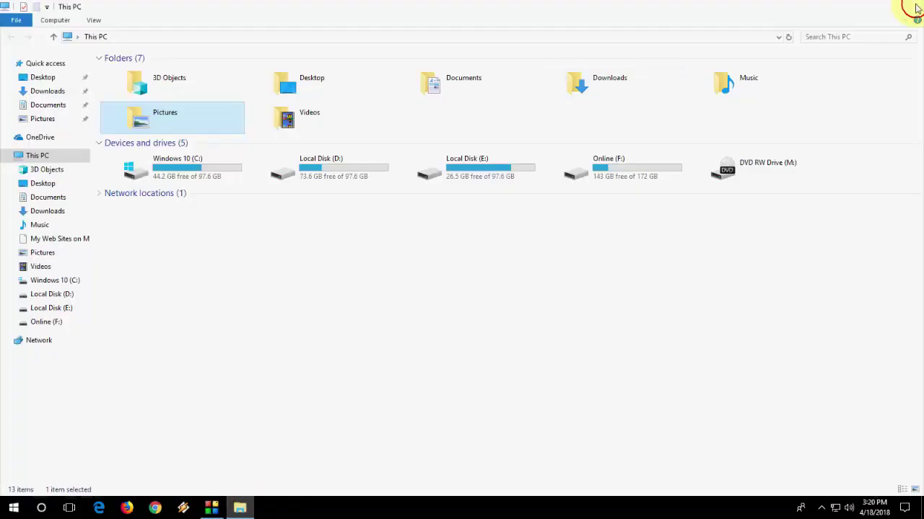
Open shell:sendto from the Run dialog, move the desktop's Pictures shortcut into the SendTo folder, and close its window.
click(916, 8)
key(super+r)
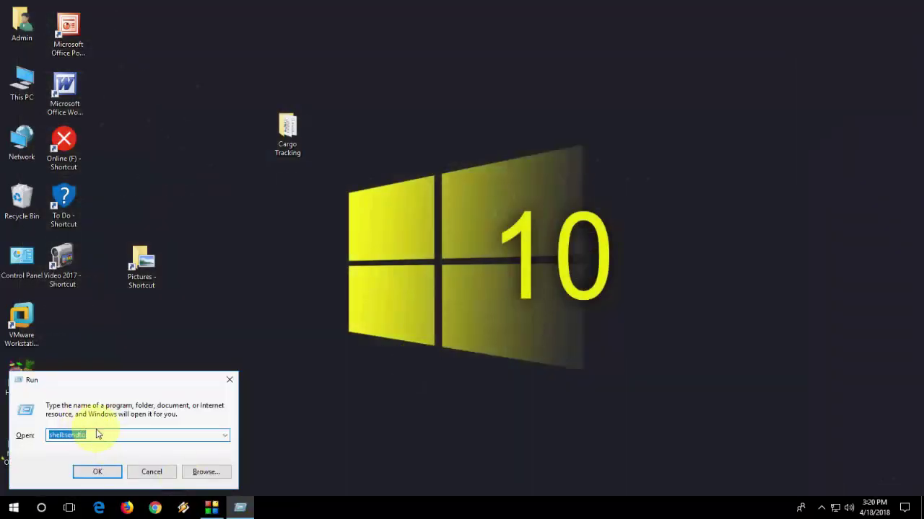
click(97, 472)
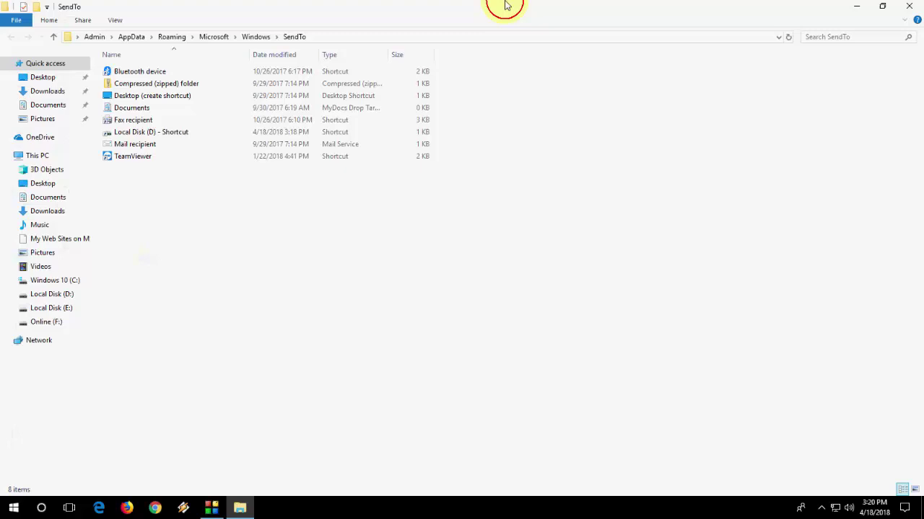
double_click(505, 6)
drag(139, 267, 469, 267)
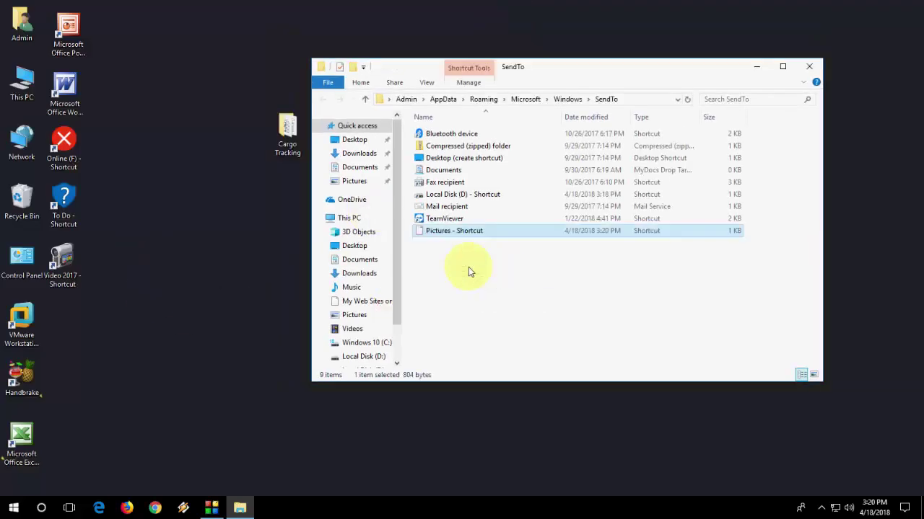
click(809, 66)
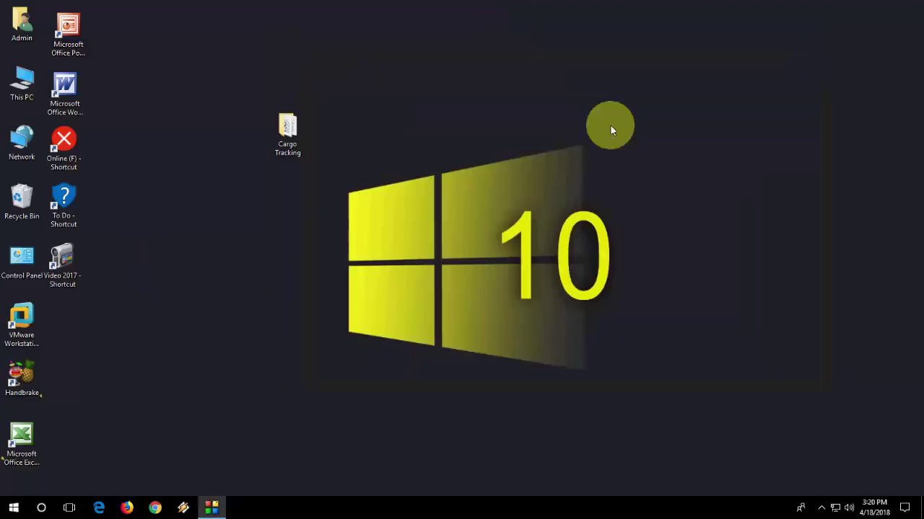
Send the Cargo Tracking folder to the Pictures shortcut destination and refresh the desktop.
right_click(326, 145)
click(297, 142)
right_click(298, 143)
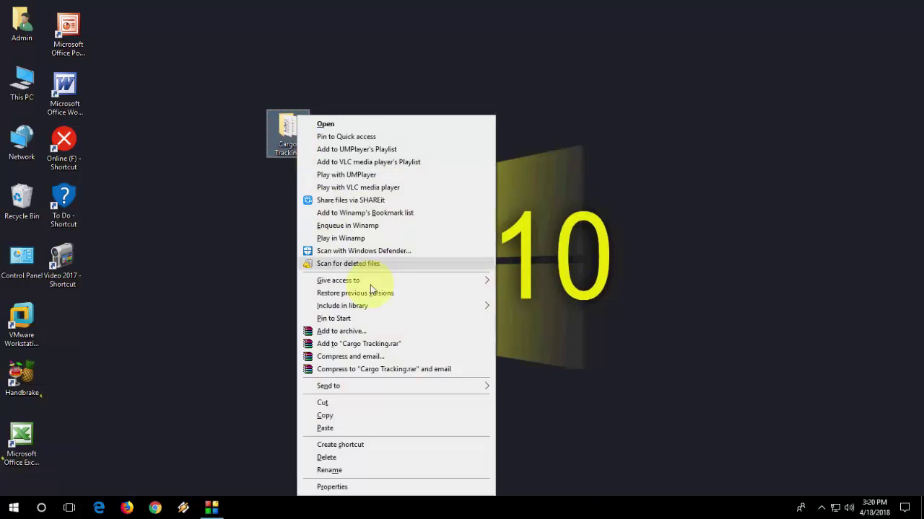
click(465, 384)
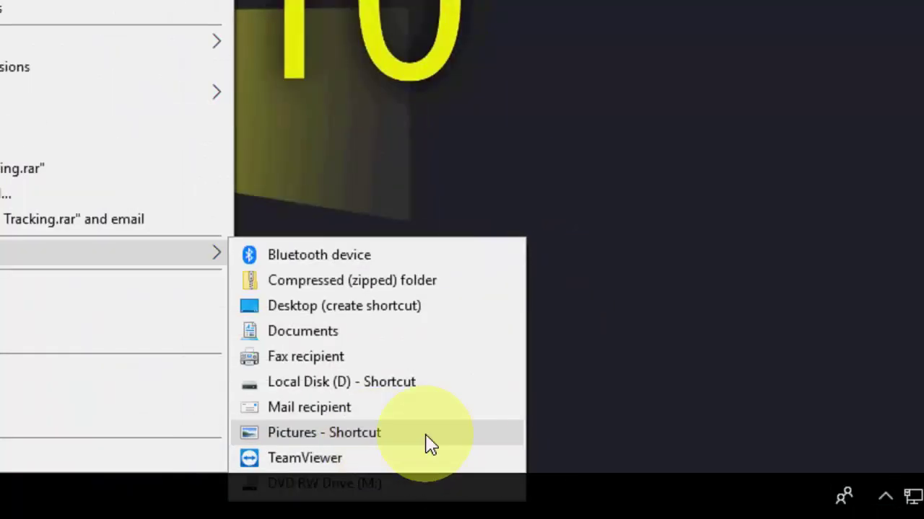
click(426, 440)
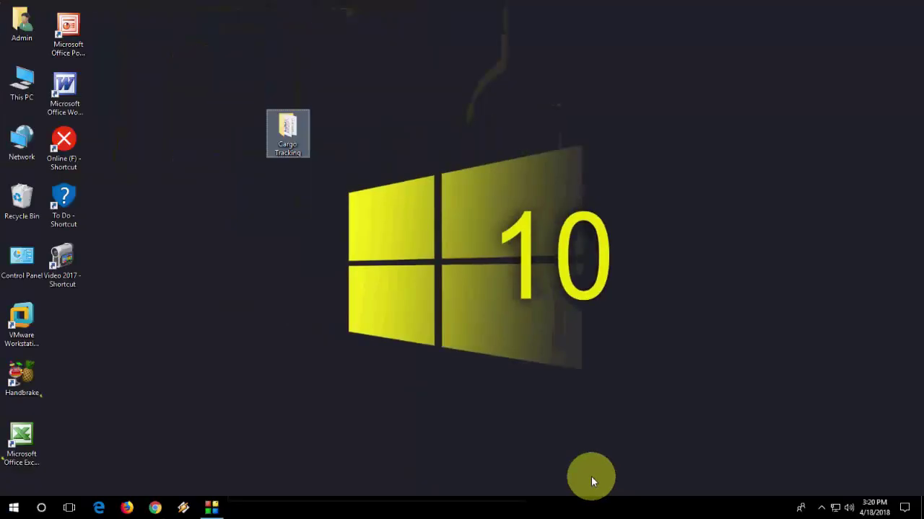
right_click(450, 95)
click(468, 130)
Reopen shell:sendto, delete the Local Disk (D) and Pictures shortcuts from the SendTo folder, and close it.
key(super+r)
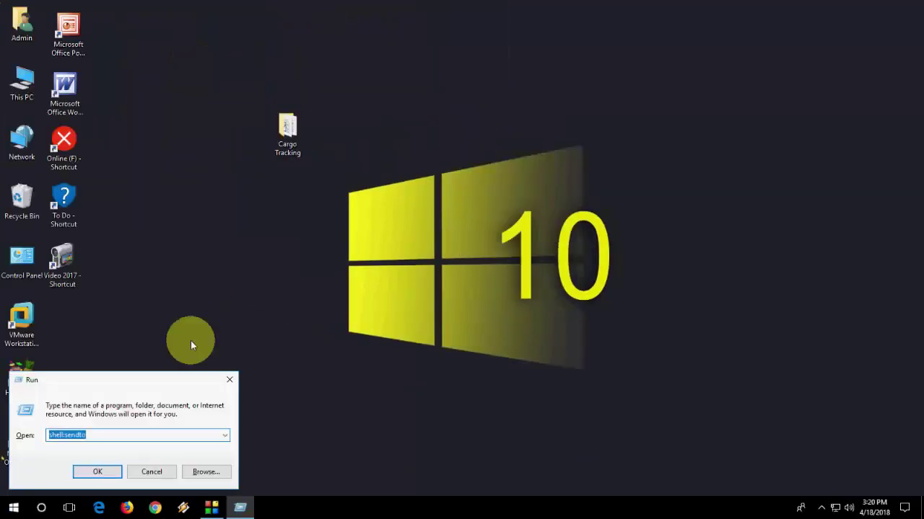
click(72, 437)
click(91, 473)
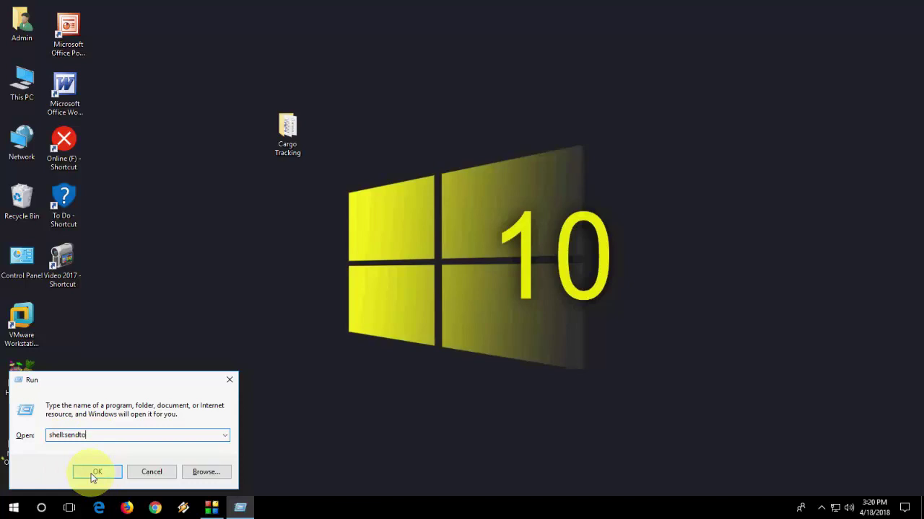
click(96, 477)
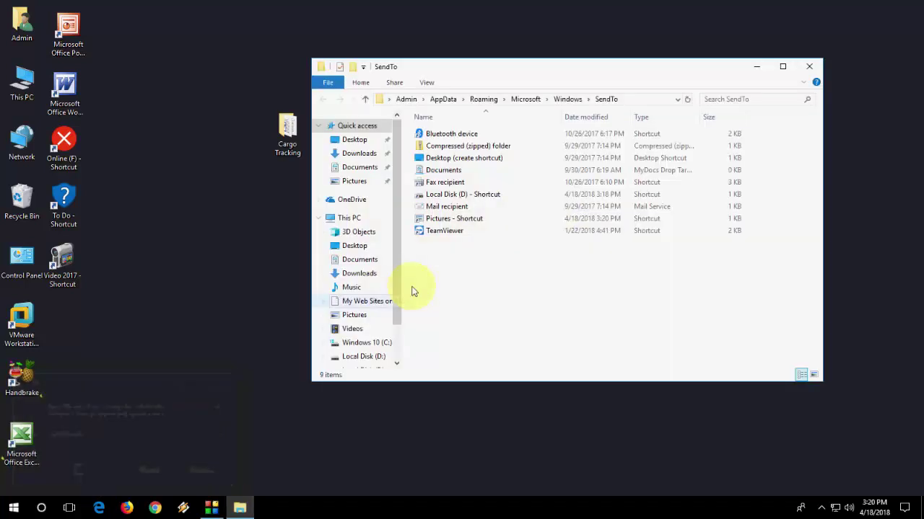
click(465, 195)
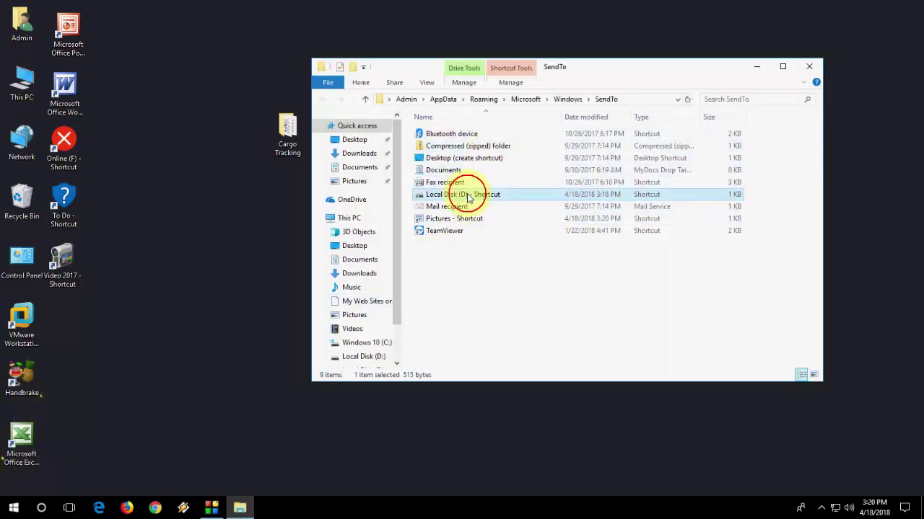
ctrl+click(466, 218)
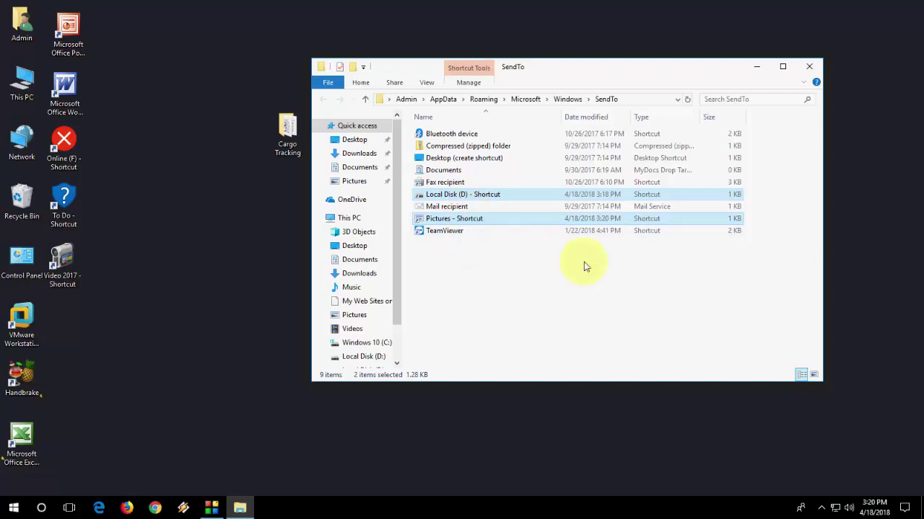
key(Delete)
click(809, 66)
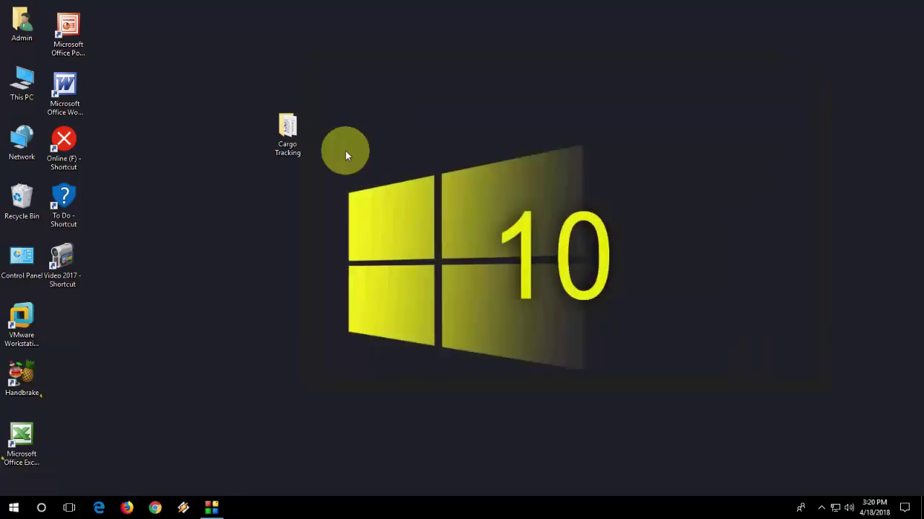
Check the Send to destinations offered for the Cargo Tracking folder, then dismiss them and refresh the desktop.
right_click(289, 137)
mouse_move(452, 388)
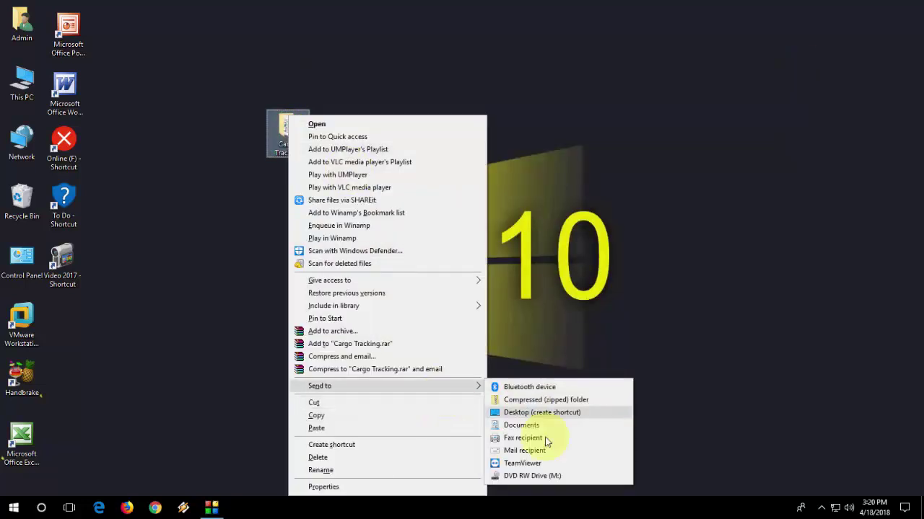
click(608, 233)
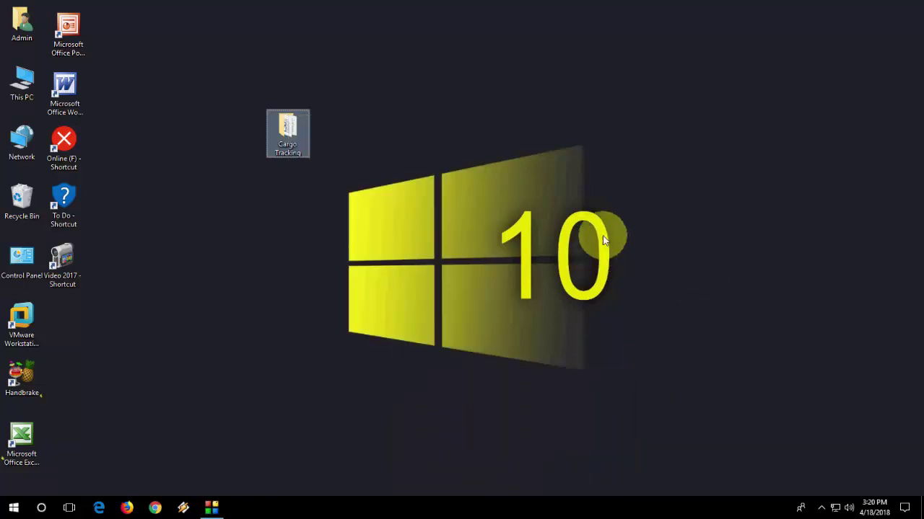
right_click(456, 113)
click(487, 145)
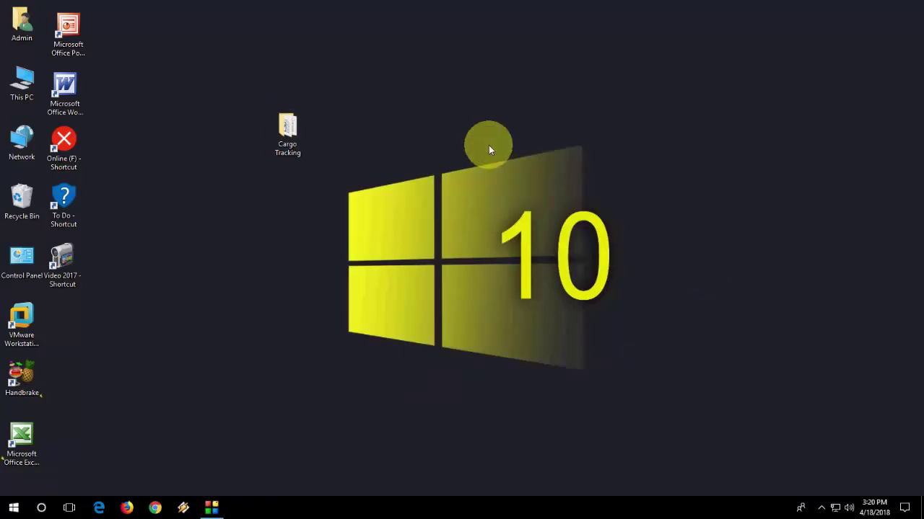